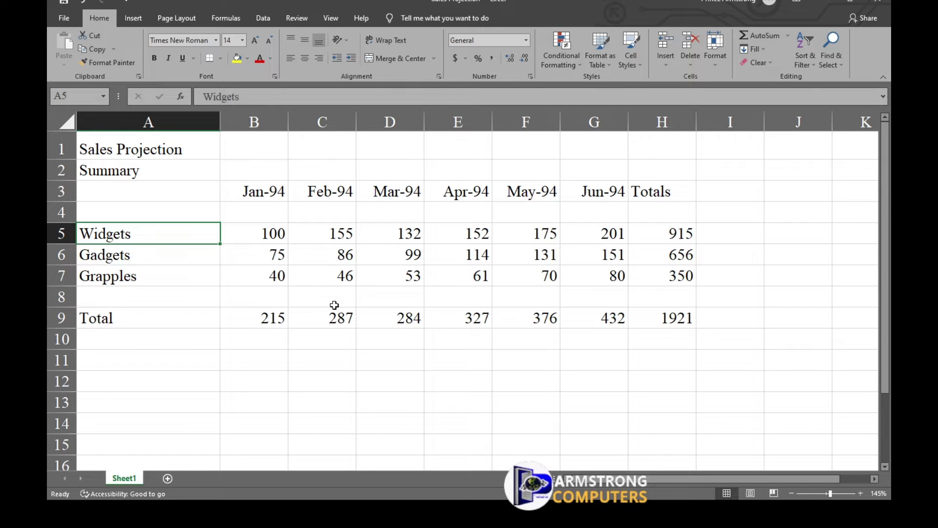
Make the month and Totals headings in B3:H3 bold through the Format Cells font settings.
click(253, 192)
drag(252, 192, 656, 205)
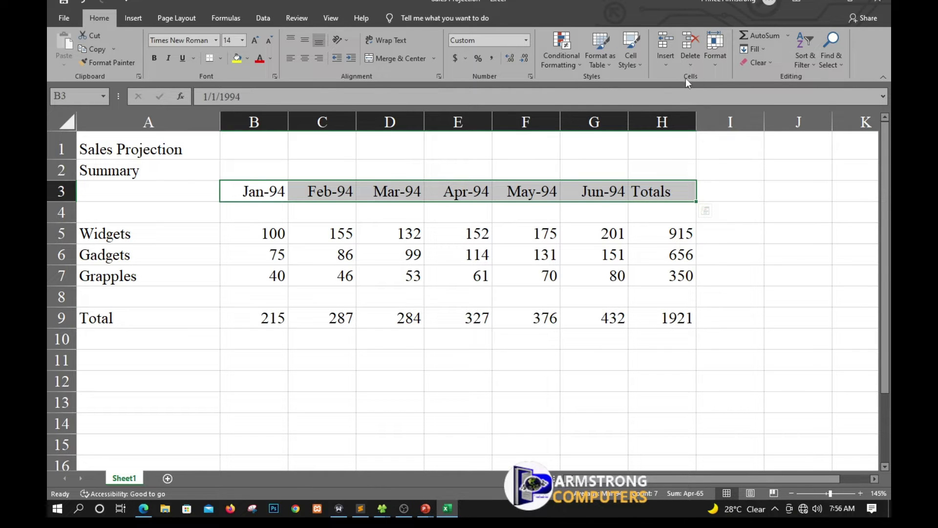
click(714, 65)
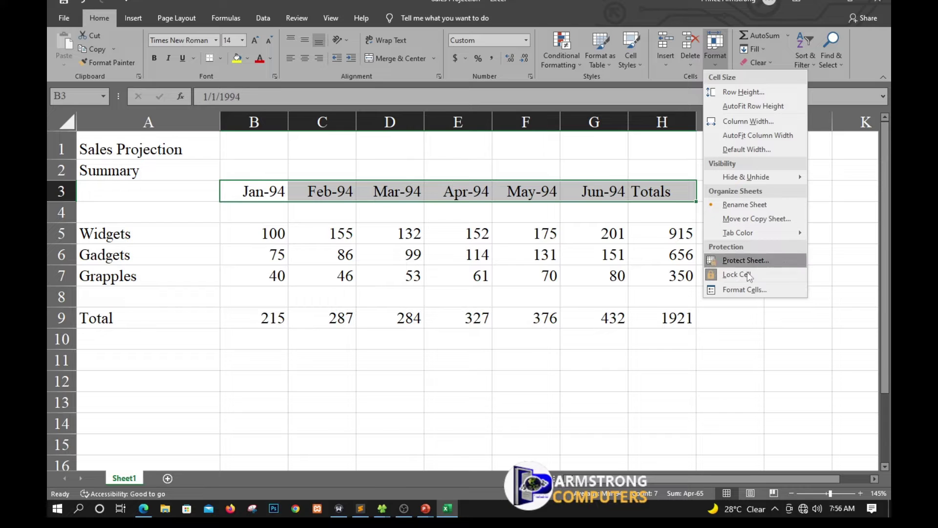
click(738, 288)
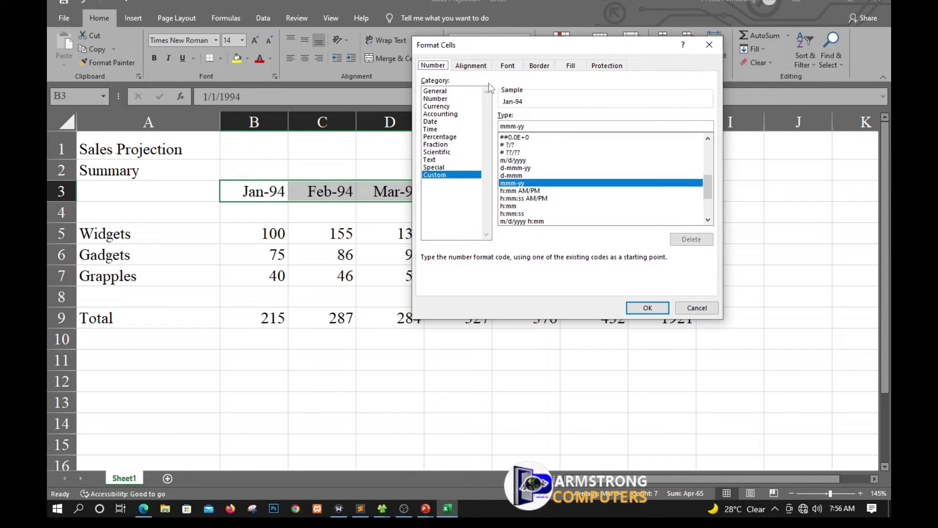
click(511, 69)
drag(531, 53, 394, 240)
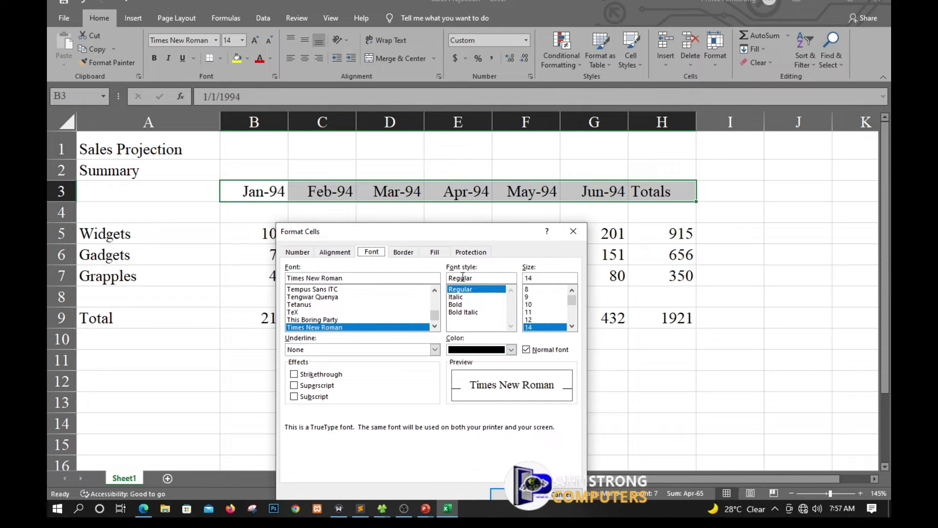
click(460, 305)
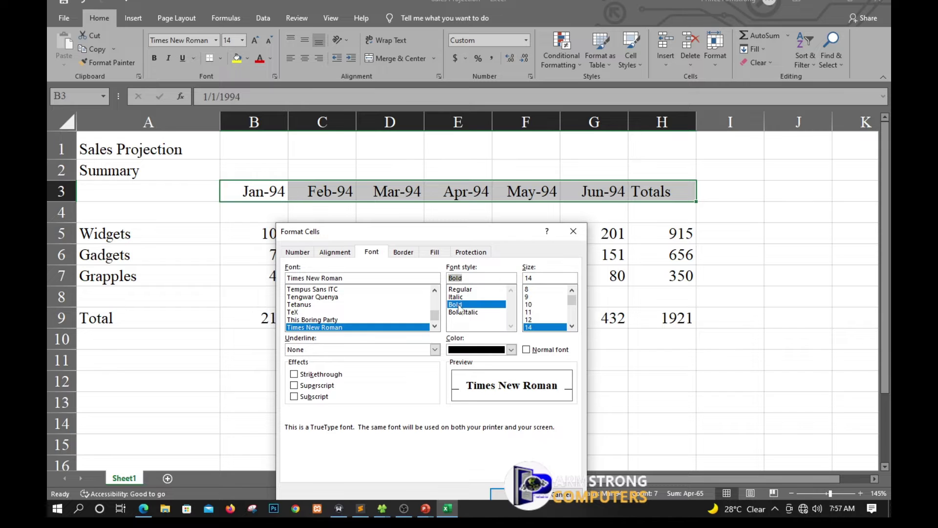
click(500, 494)
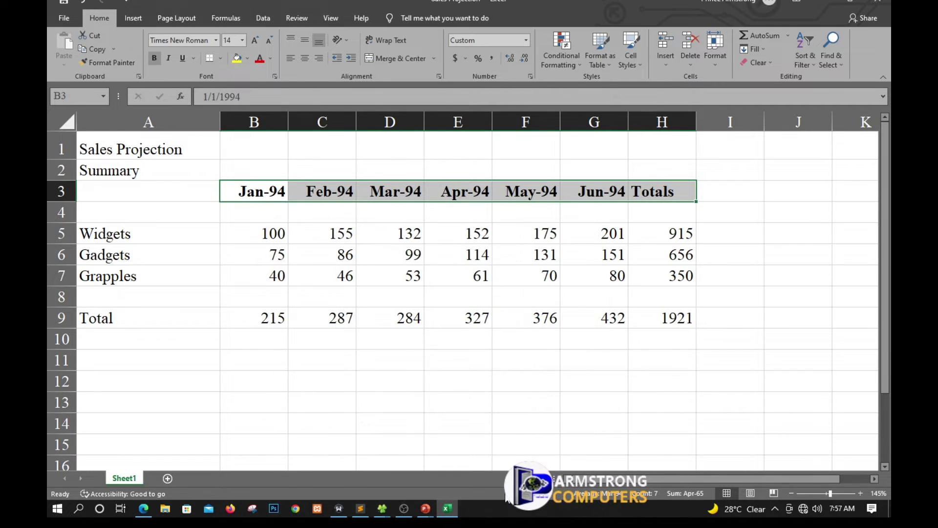
click(360, 219)
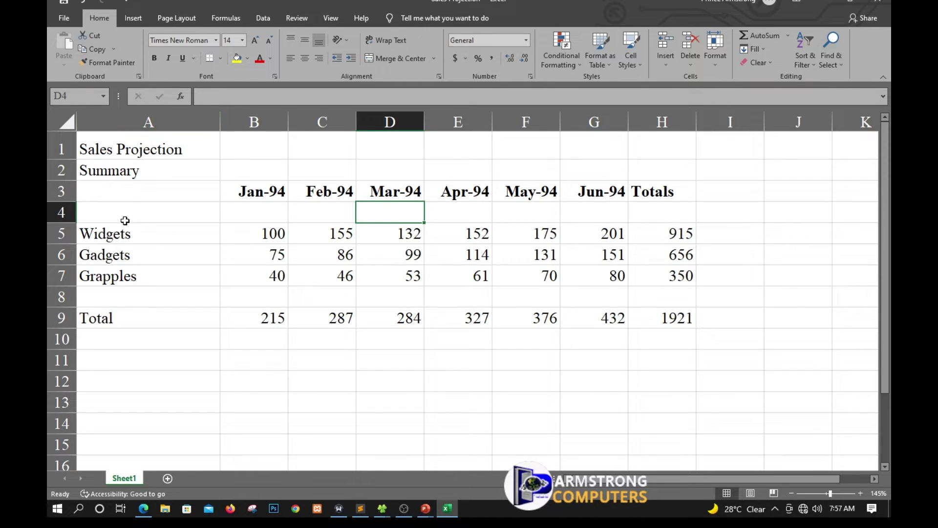
Set the row labels from Widgets to Total in A5:A9 to the Italic font style through Format Cells.
drag(118, 236, 120, 319)
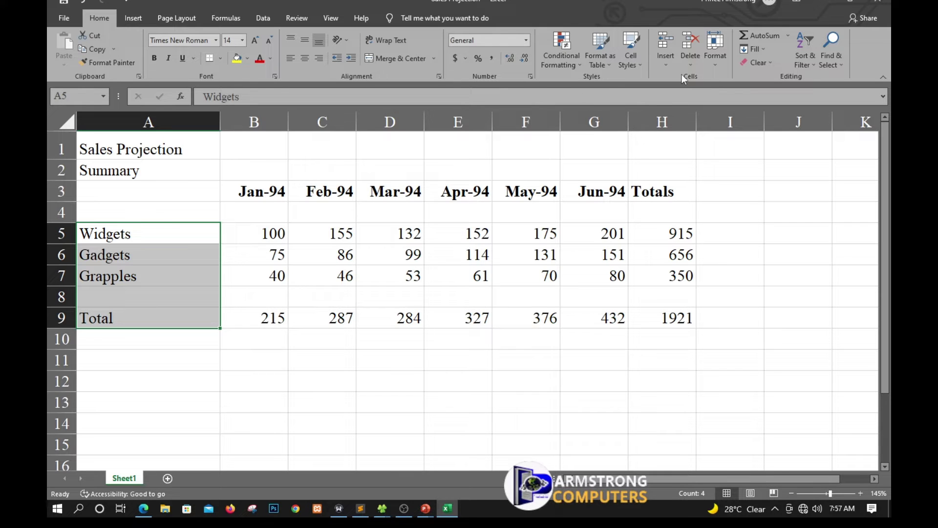
click(716, 67)
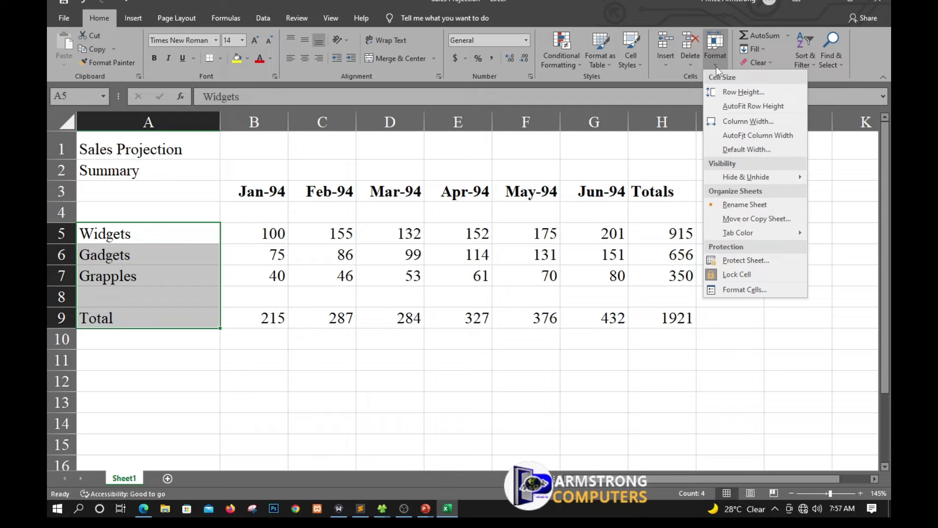
click(756, 291)
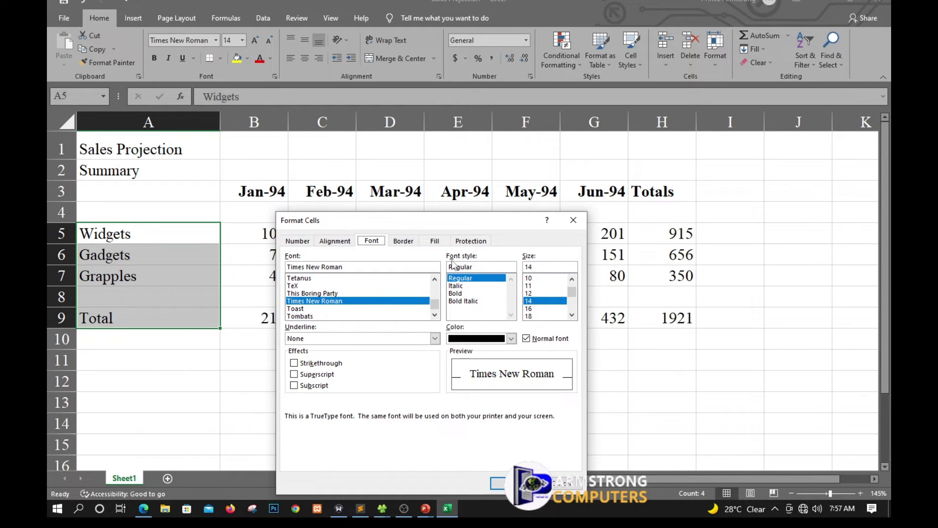
click(456, 287)
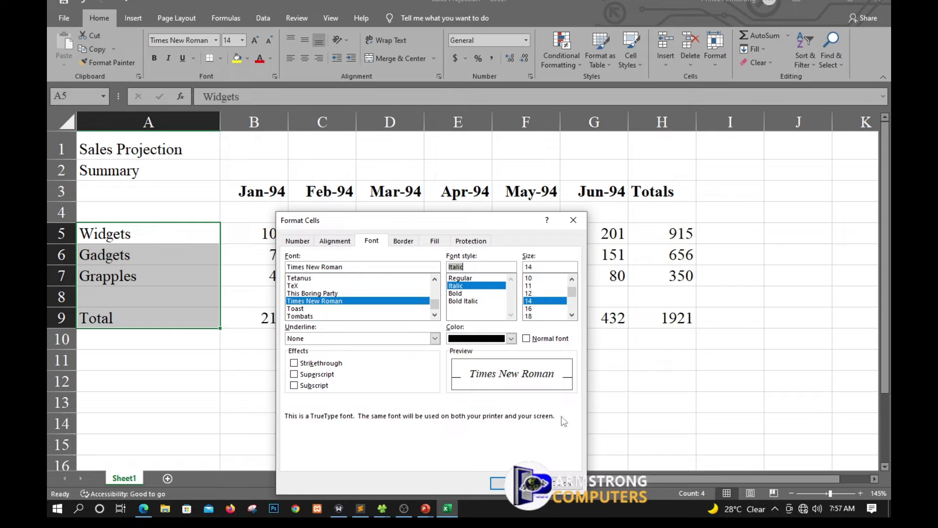
click(503, 483)
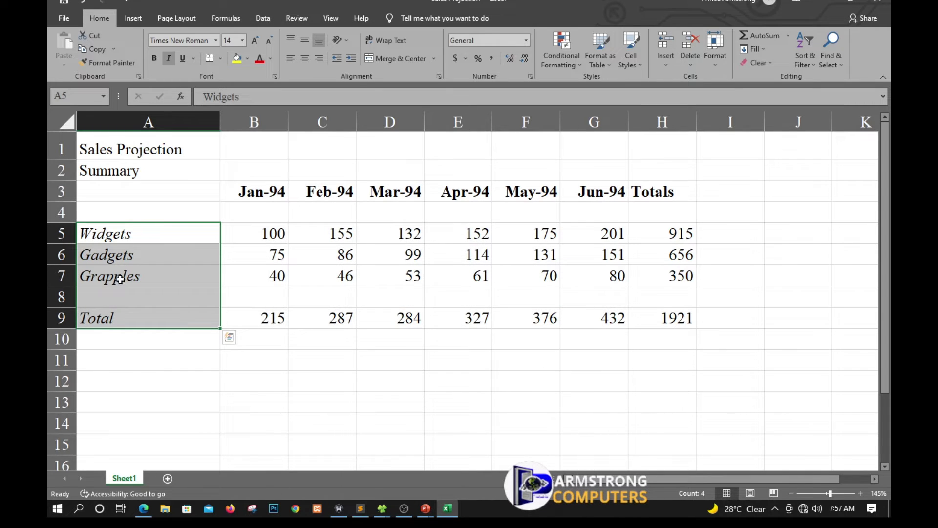
click(126, 366)
drag(102, 229, 105, 321)
In Format Cells, choose the Bold Italic style and size 18 for the Sales Projection title in A1.
click(101, 146)
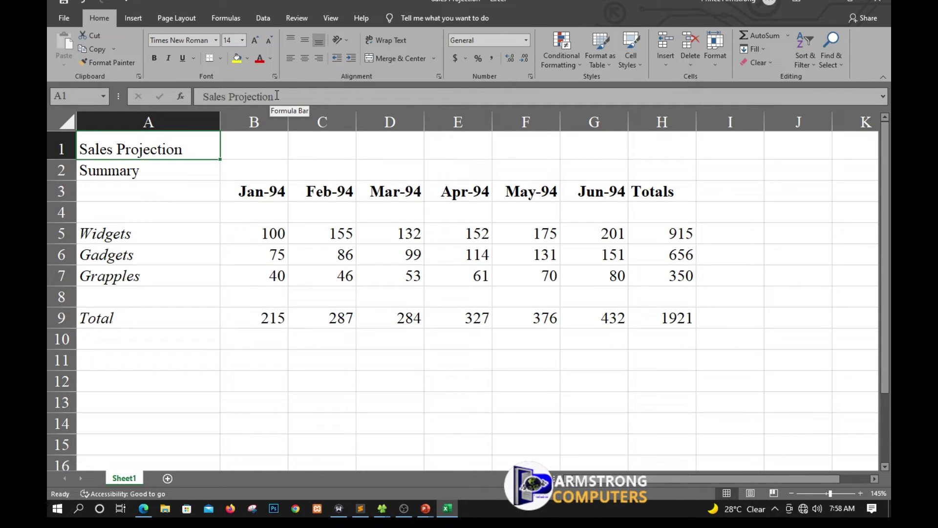
click(718, 67)
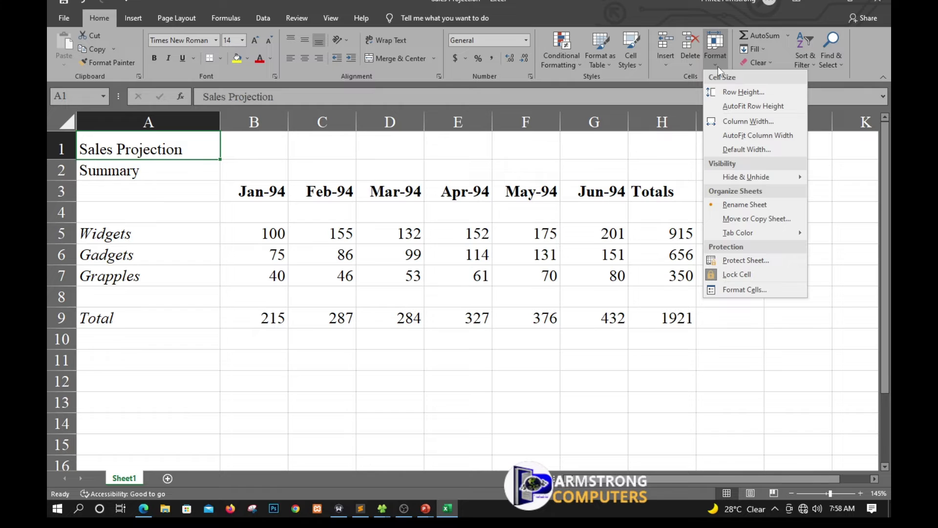
click(727, 289)
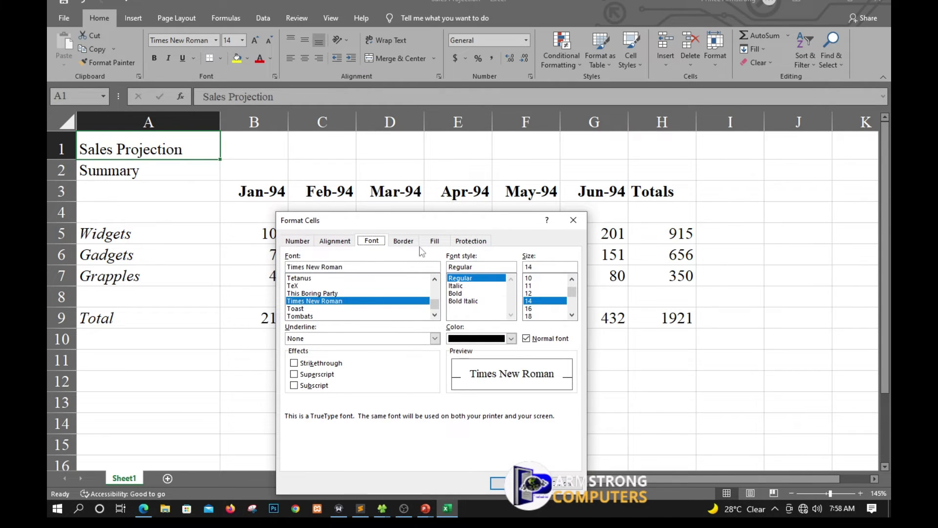
drag(401, 221, 412, 187)
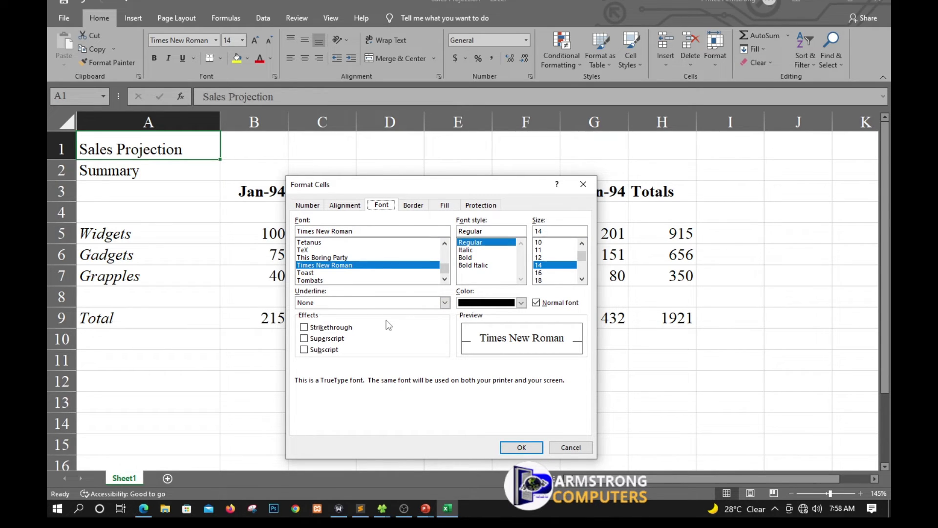
click(472, 265)
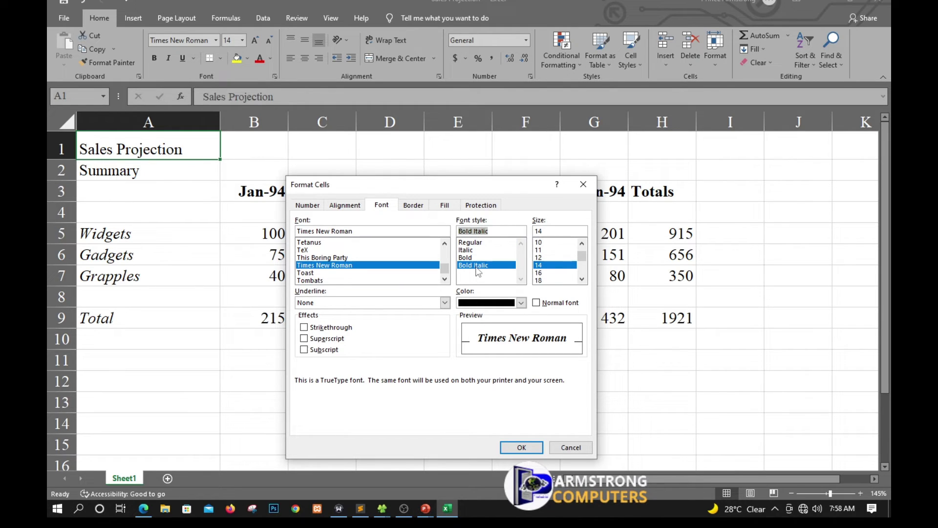
click(542, 281)
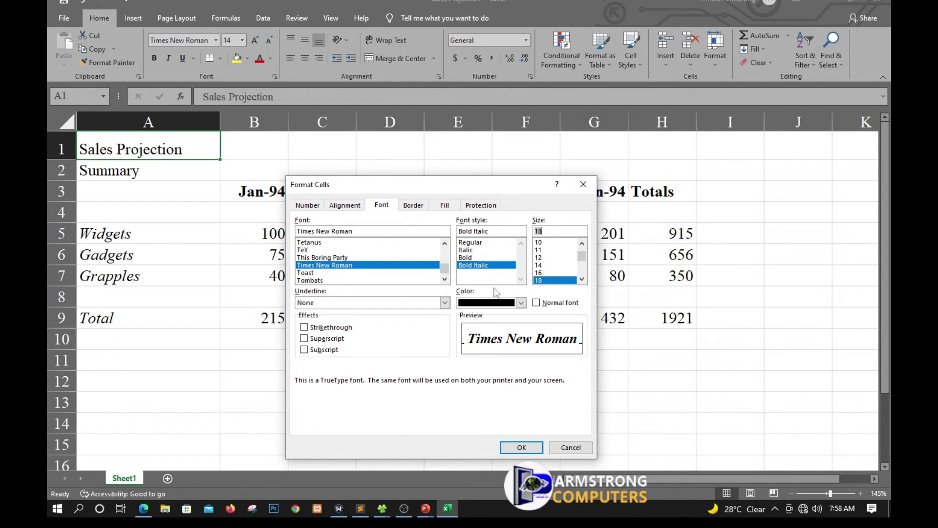
click(315, 250)
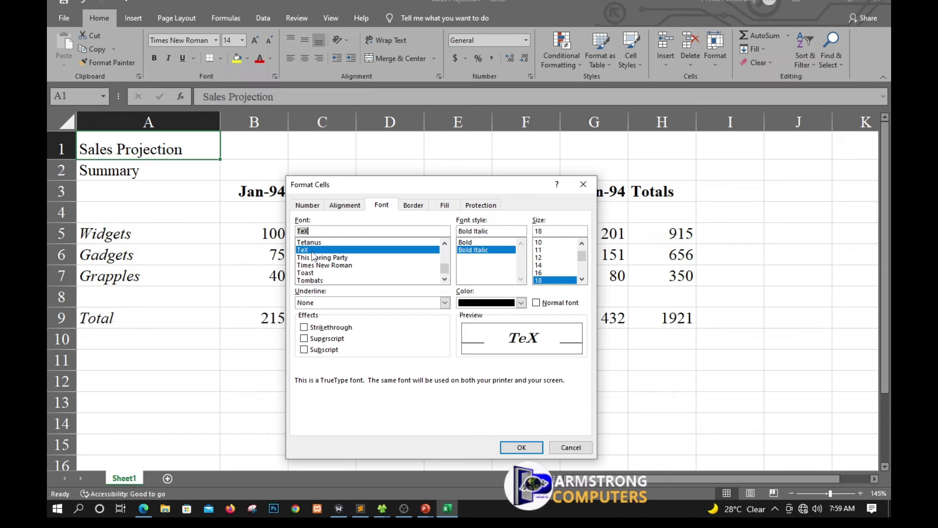
text(e)
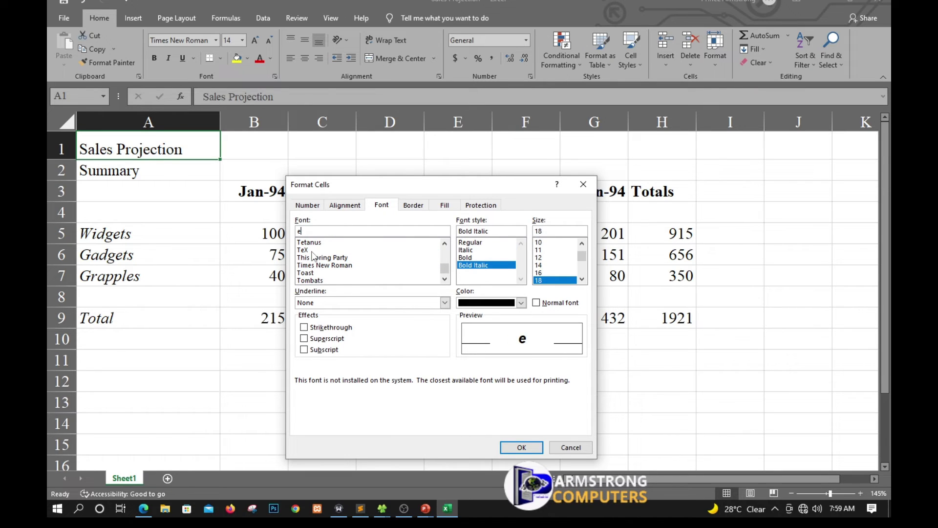
text(lep)
key(BackSpace)
key(BackSpace)
key(BackSpace)
key(BackSpace)
click(312, 249)
scroll(326, 263, down, 2)
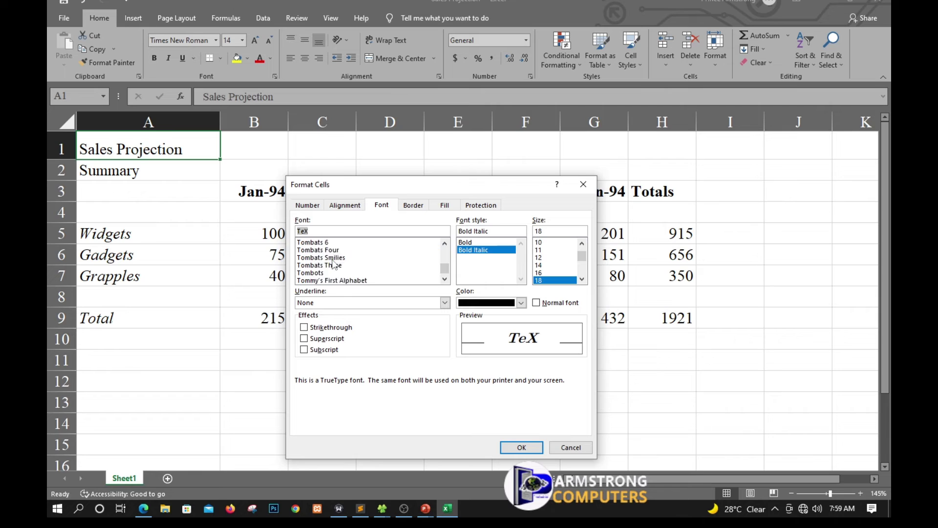
mouse_move(445, 272)
mouse_down()
mouse_move(444, 247)
mouse_move(444, 260)
mouse_up()
click(444, 279)
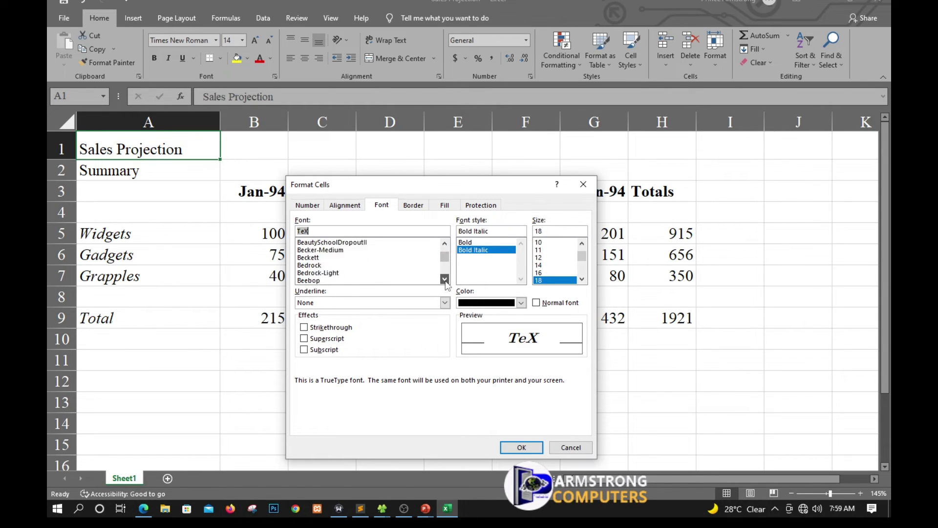
click(444, 279)
click(444, 279)
click(444, 279)
click(445, 279)
click(445, 279)
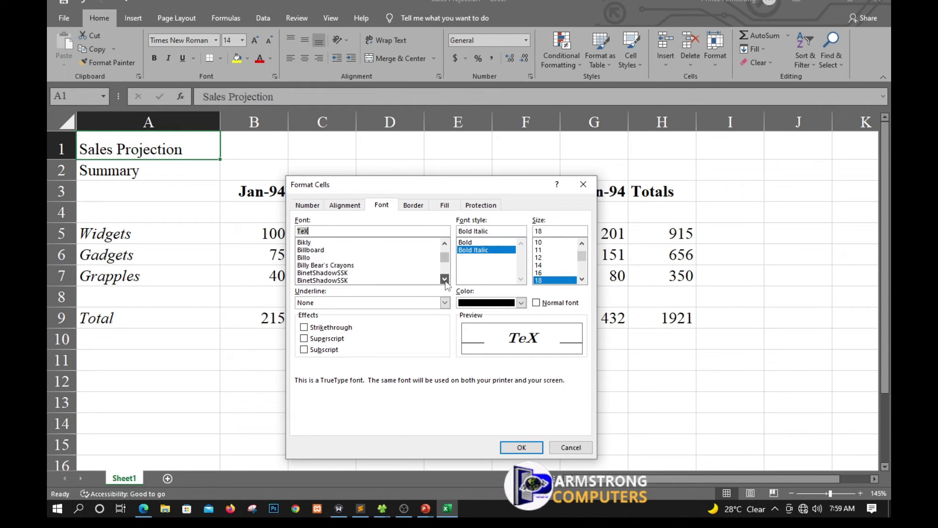
click(444, 279)
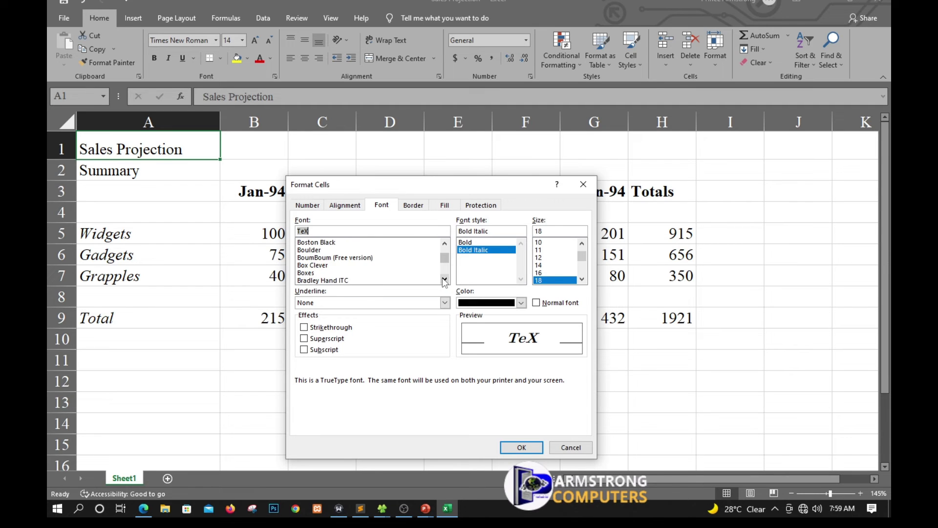
text(e)
click(445, 279)
Choose Elephant as the font for the title in A1 and apply the font settings.
drag(445, 270, 446, 255)
click(444, 259)
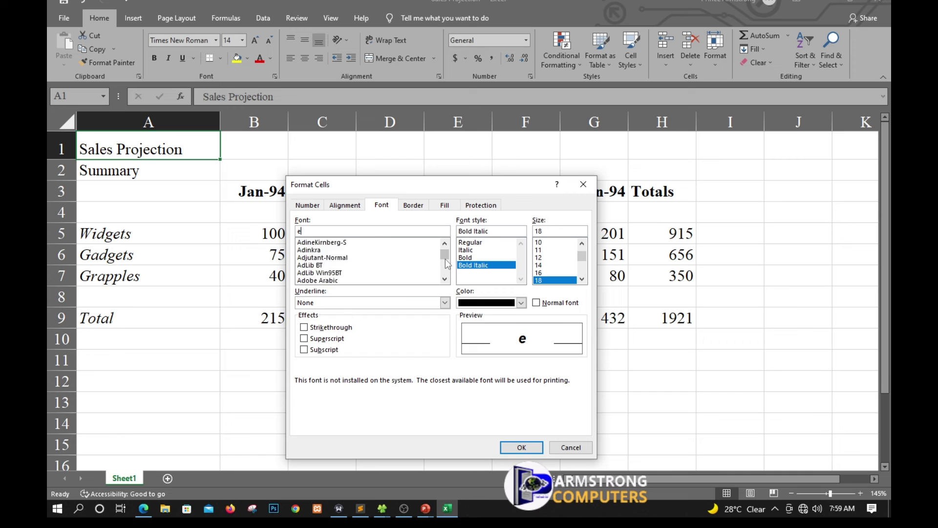
click(444, 258)
click(445, 259)
click(445, 259)
click(444, 259)
click(445, 259)
click(444, 259)
click(445, 259)
click(444, 259)
click(445, 259)
click(444, 259)
click(444, 259)
click(444, 259)
click(445, 260)
click(444, 259)
click(445, 259)
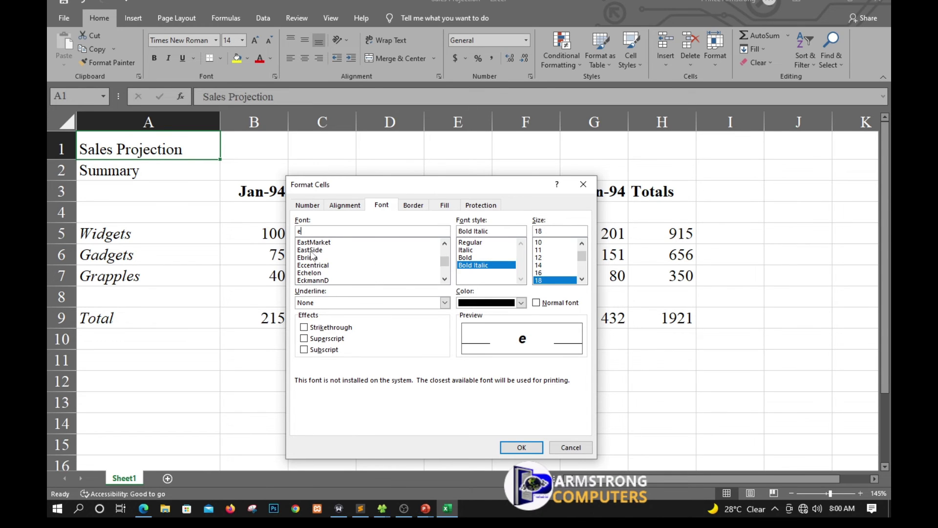
scroll(341, 259, down, 6)
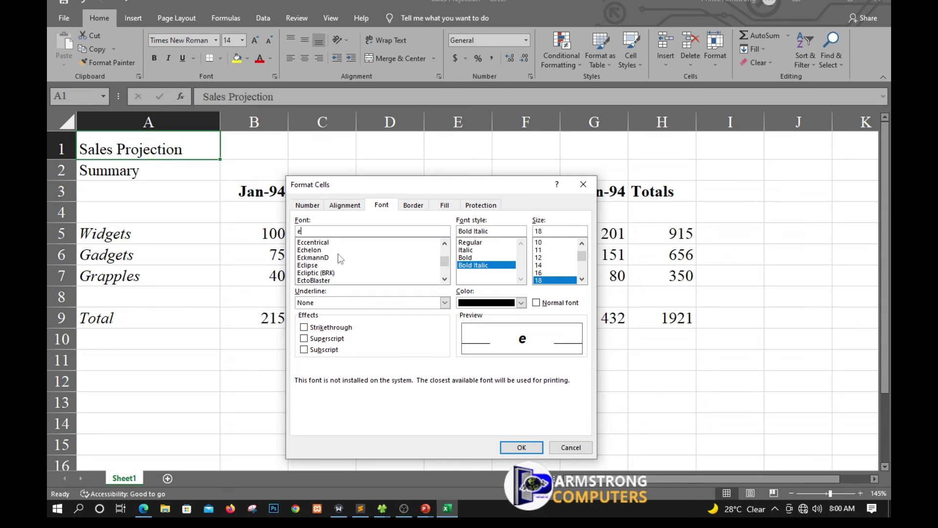
scroll(341, 259, down, 1)
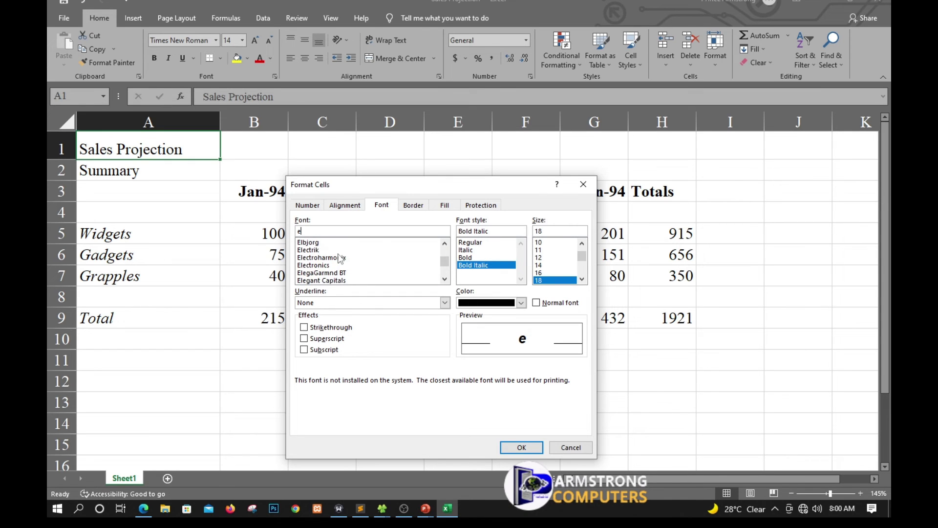
click(312, 266)
scroll(312, 269, down, 1)
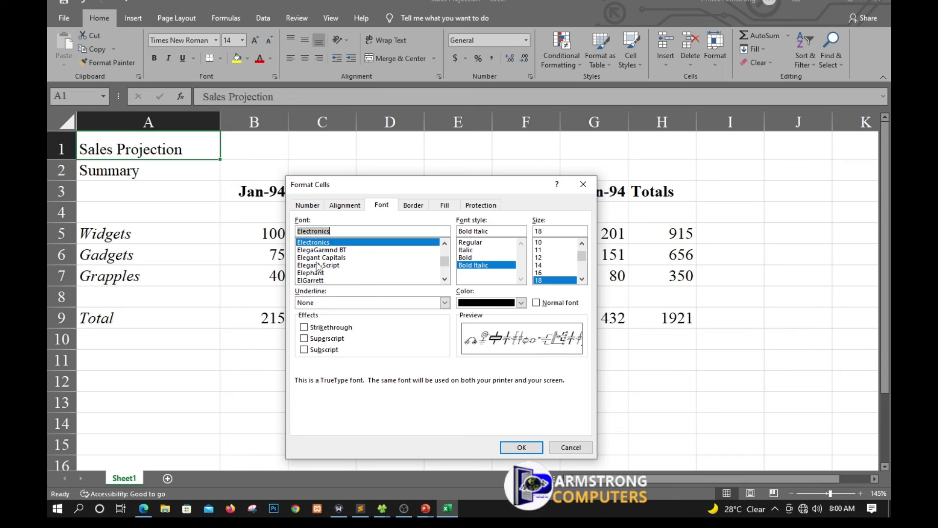
click(313, 273)
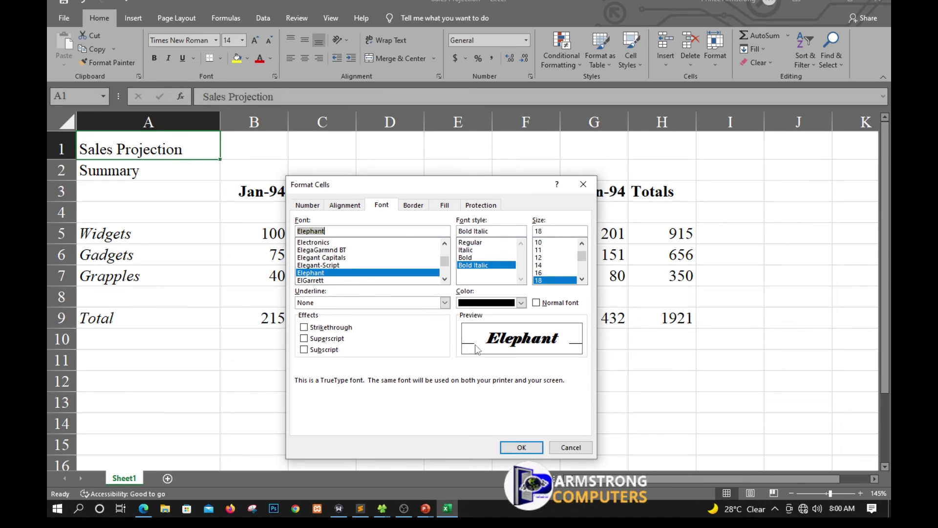
click(521, 447)
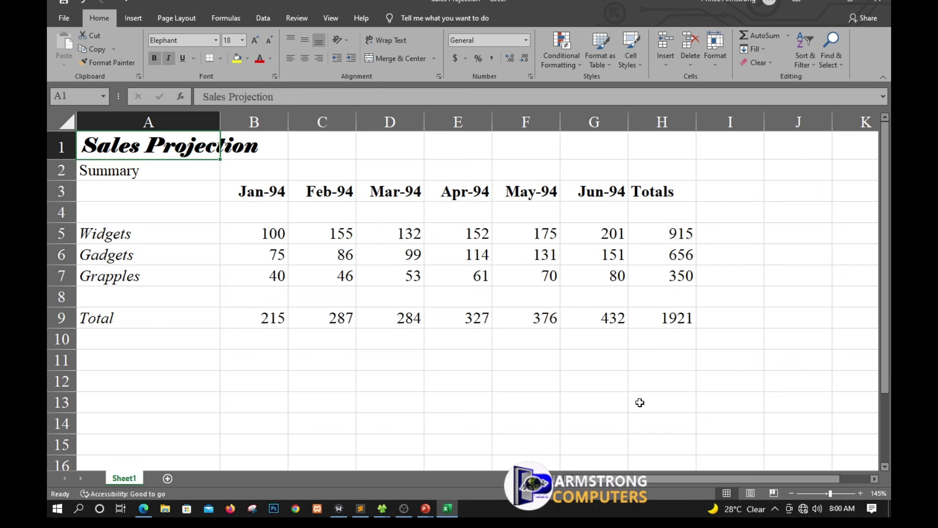
click(480, 401)
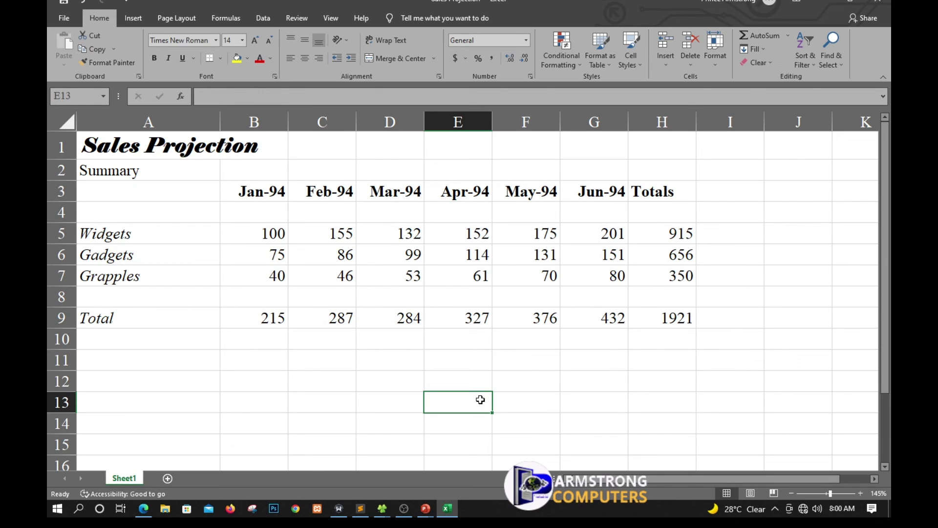
Format the Summary subtitle in A2 as Bold at size 12 through Format Cells.
click(99, 171)
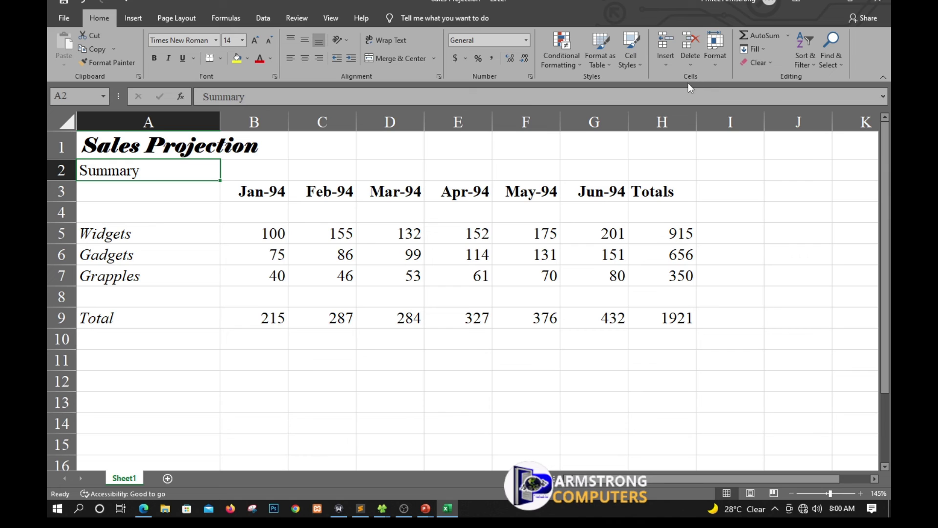
click(717, 64)
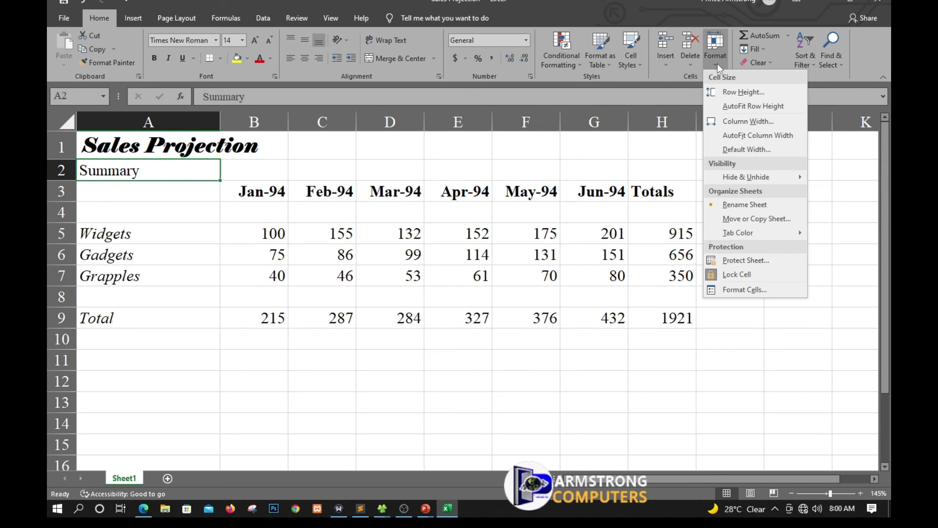
click(748, 289)
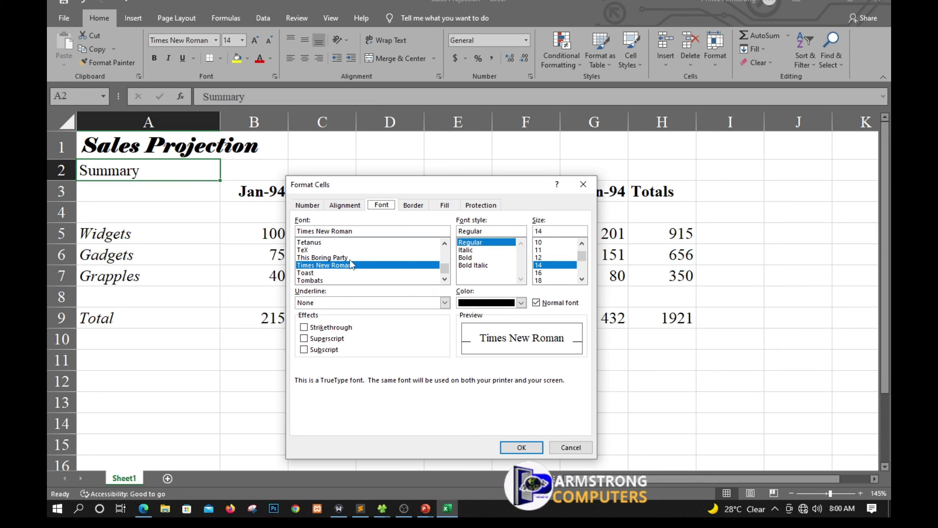
click(543, 258)
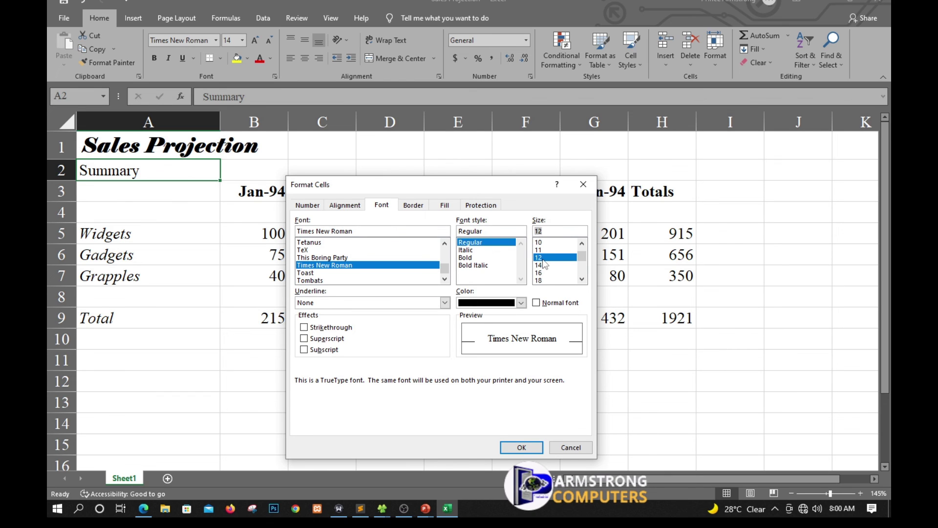
click(467, 258)
click(522, 449)
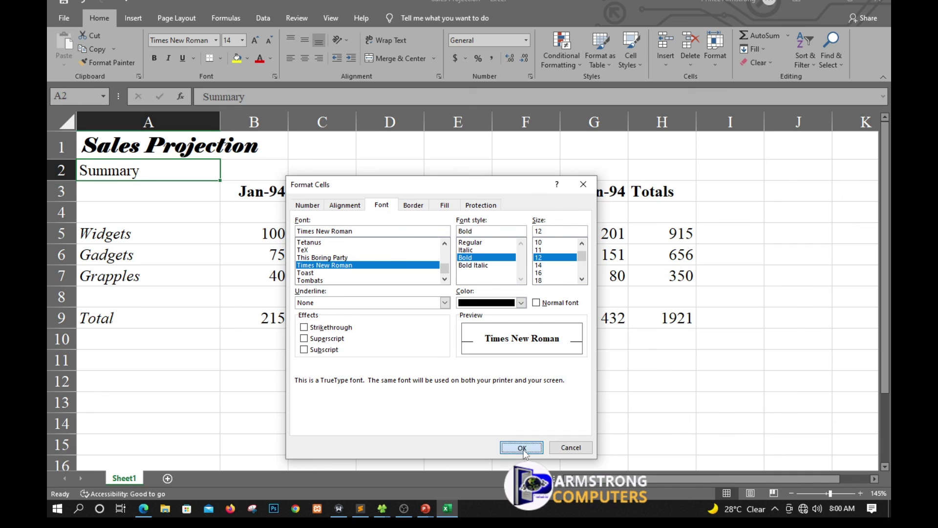
click(469, 403)
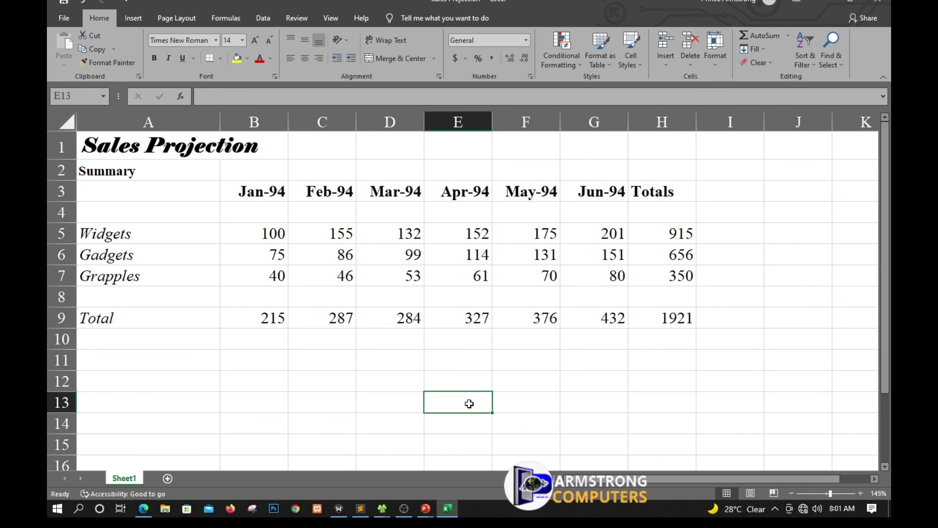